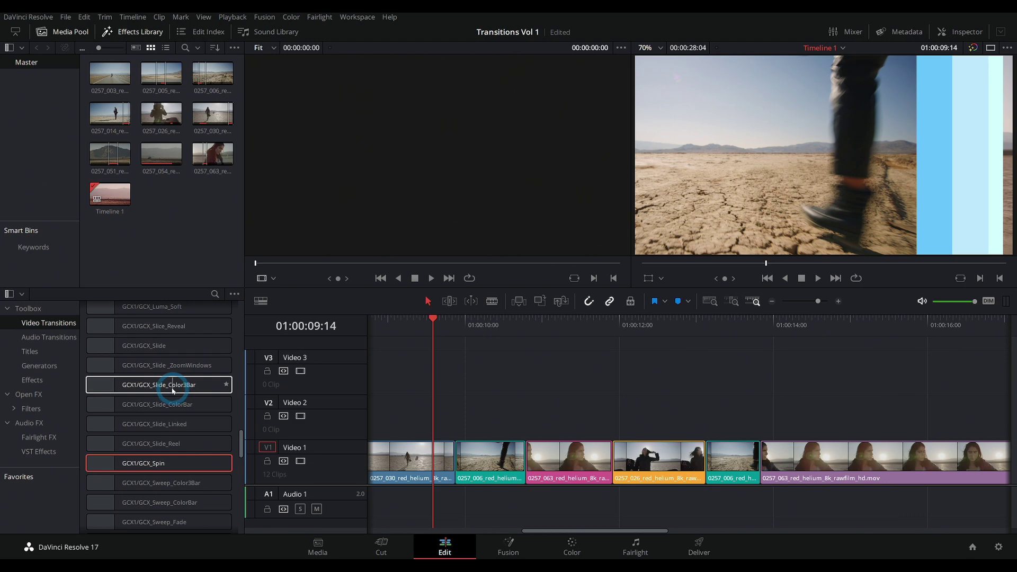
Add GCX_Slide_Color3Bar to the first Video 1 cut and preview it.
left_click_drag(172, 390, 455, 457)
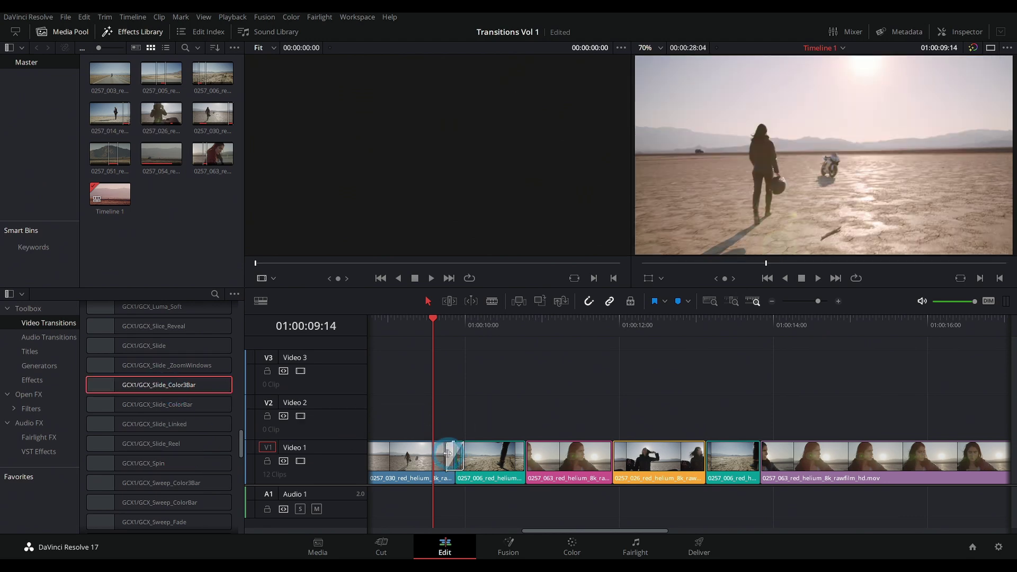
left_click(439, 324)
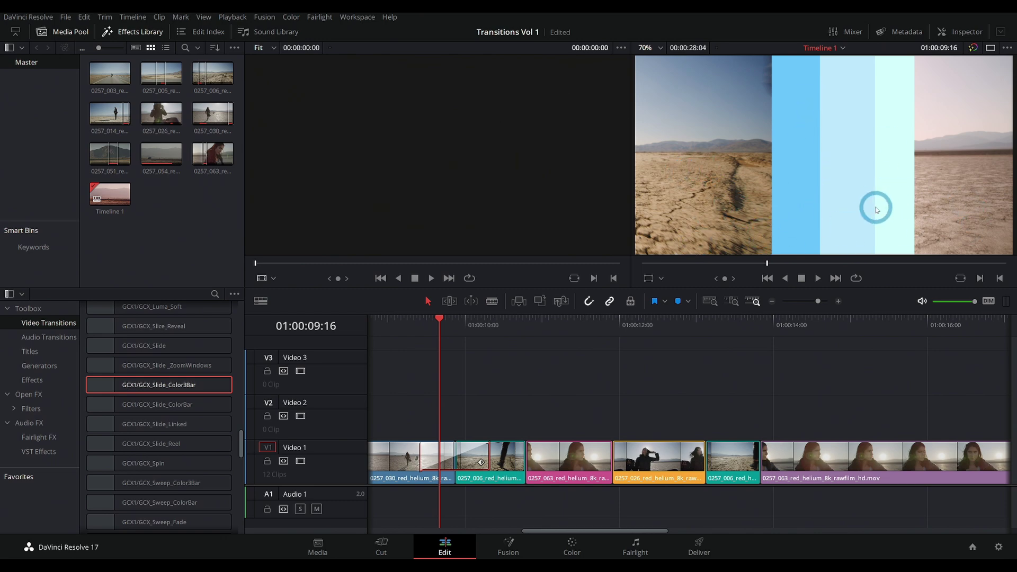
left_click(442, 321)
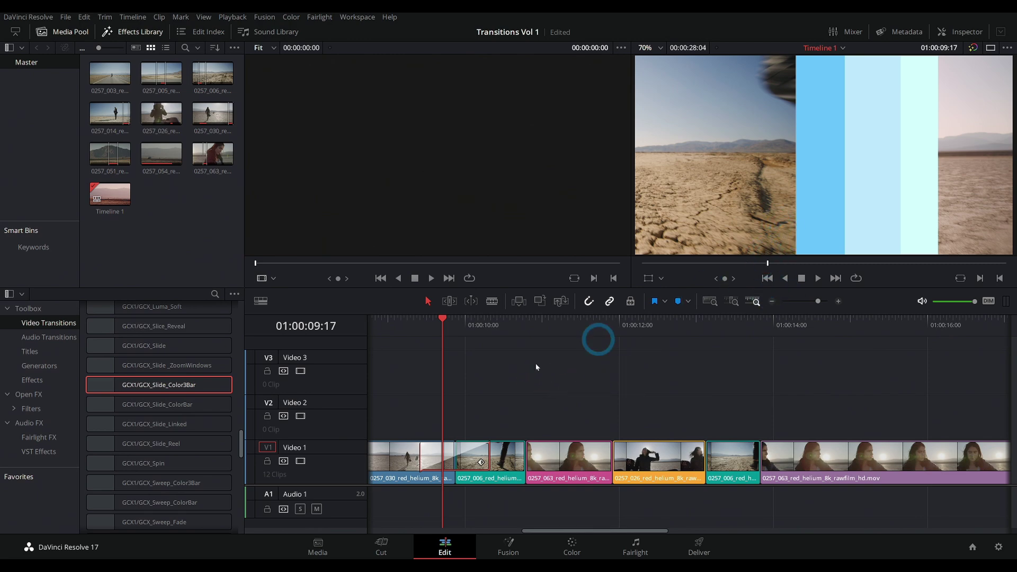
left_click_drag(439, 321, 401, 329)
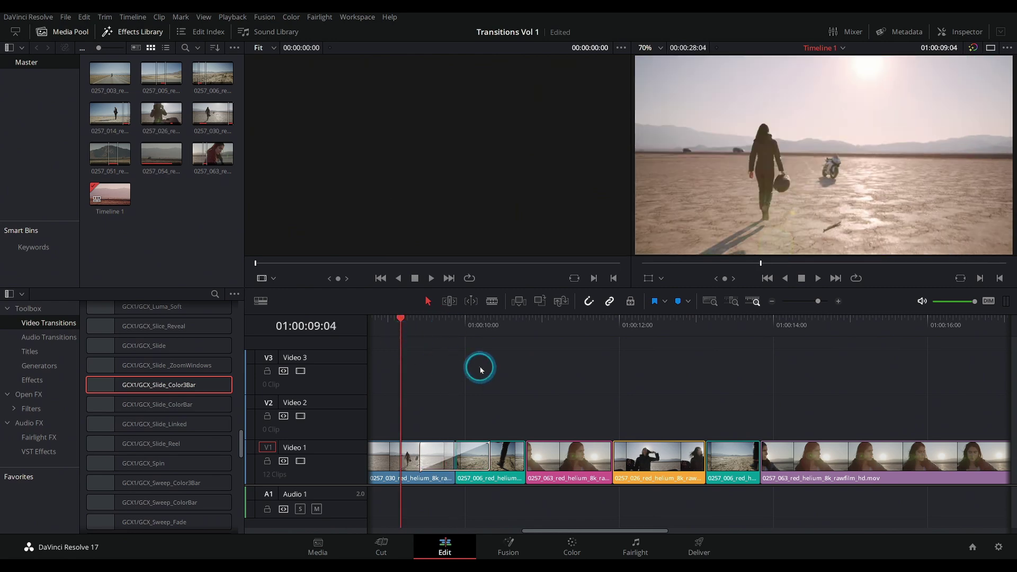
key("space")
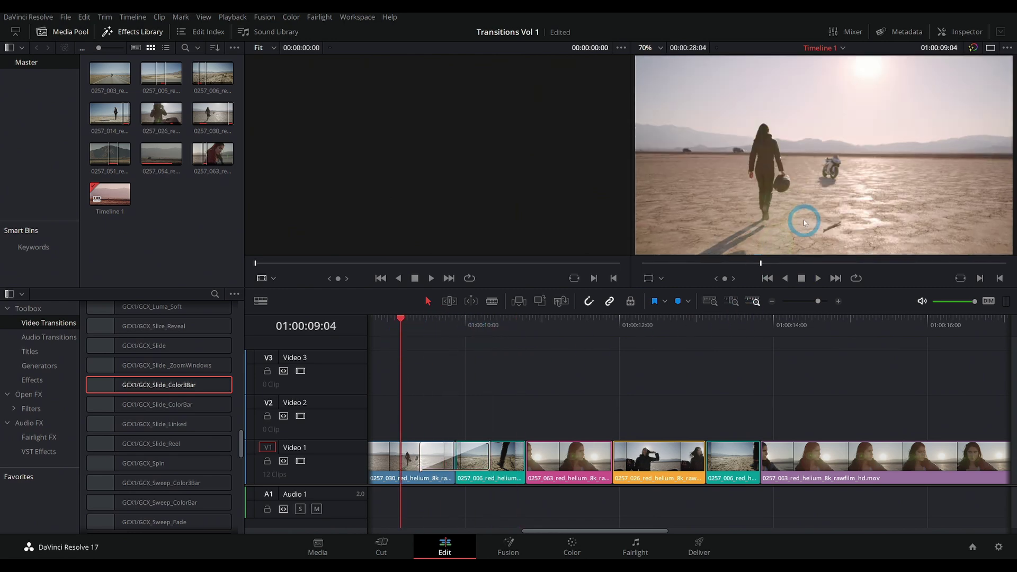
key("space")
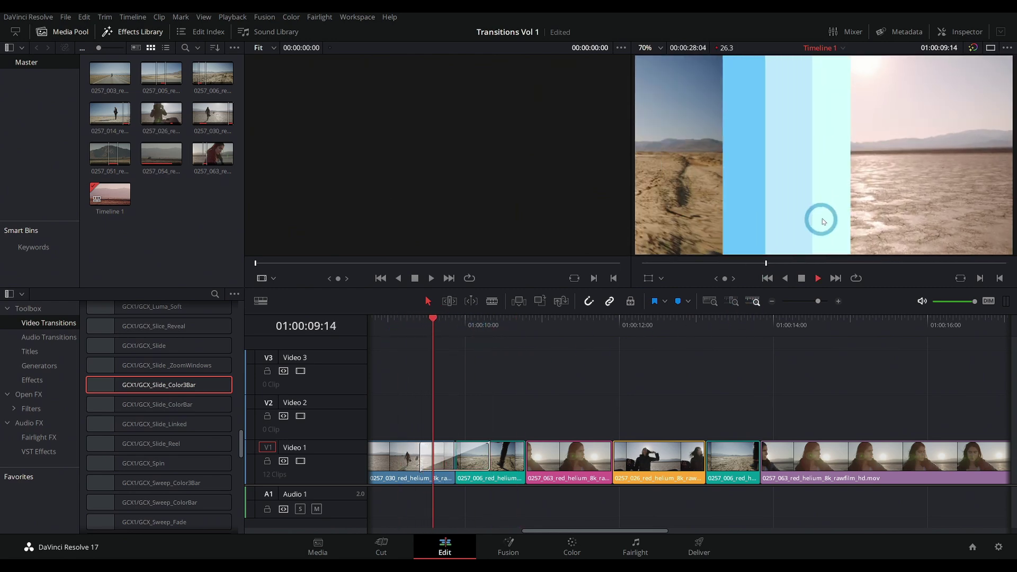
left_click_drag(493, 323, 422, 324)
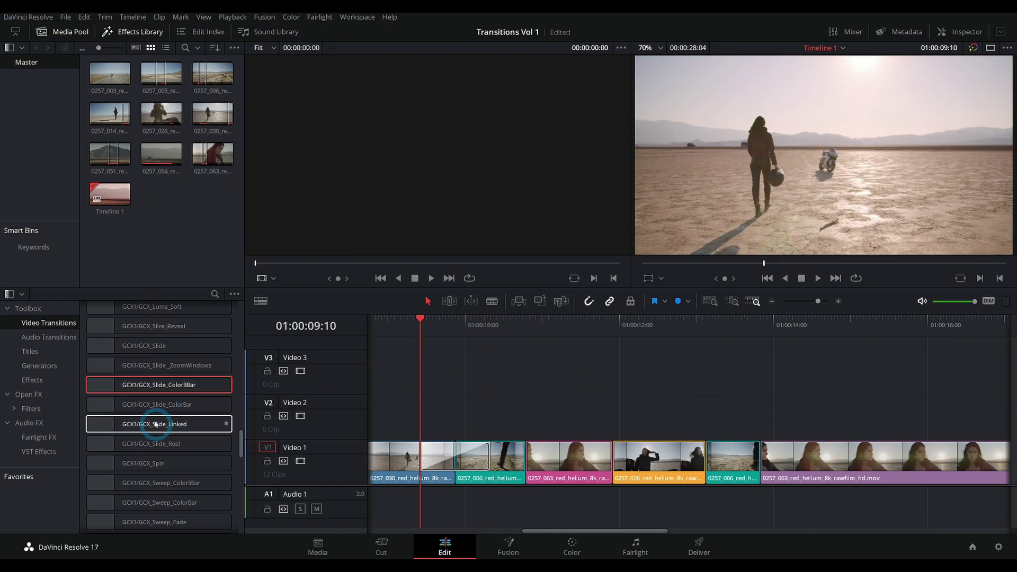
Add GCX_Slide_Linked between clips 063 and 026, preview it, then drop GCX_Spin on the next cut.
left_click_drag(156, 424, 612, 455)
key("/")
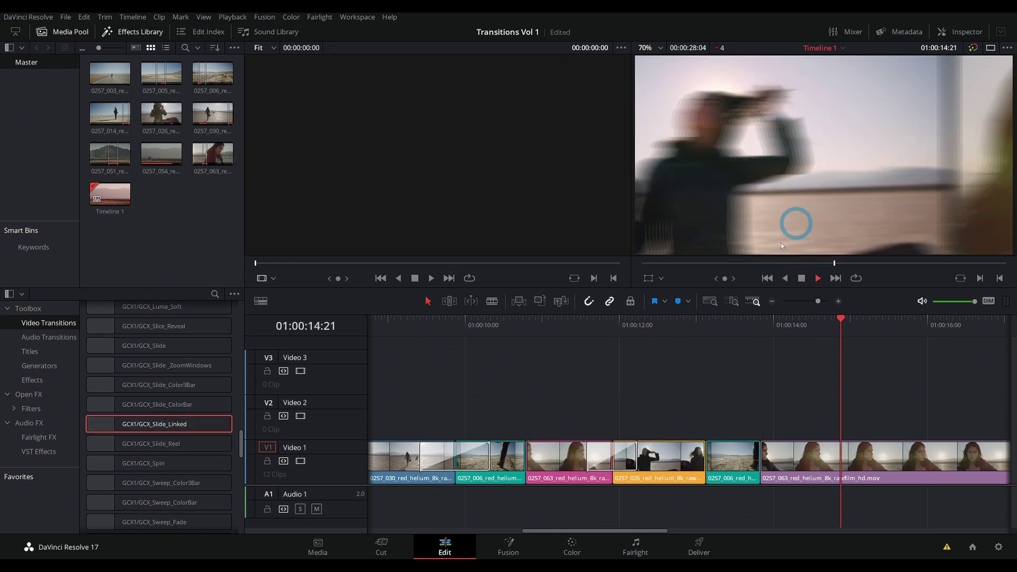
key("space")
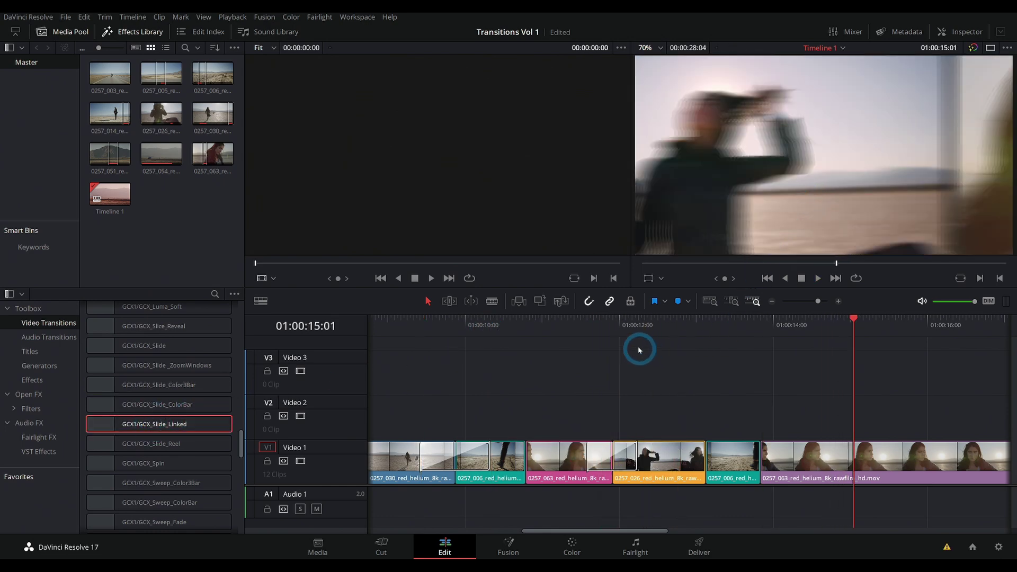
left_click_drag(633, 332, 586, 336)
key("space")
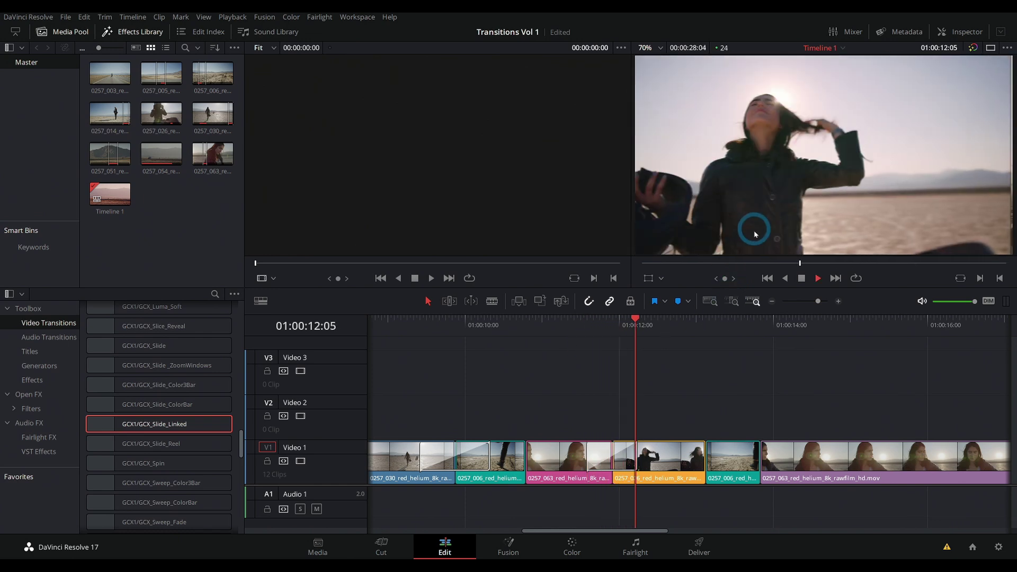
left_click_drag(645, 324, 552, 347)
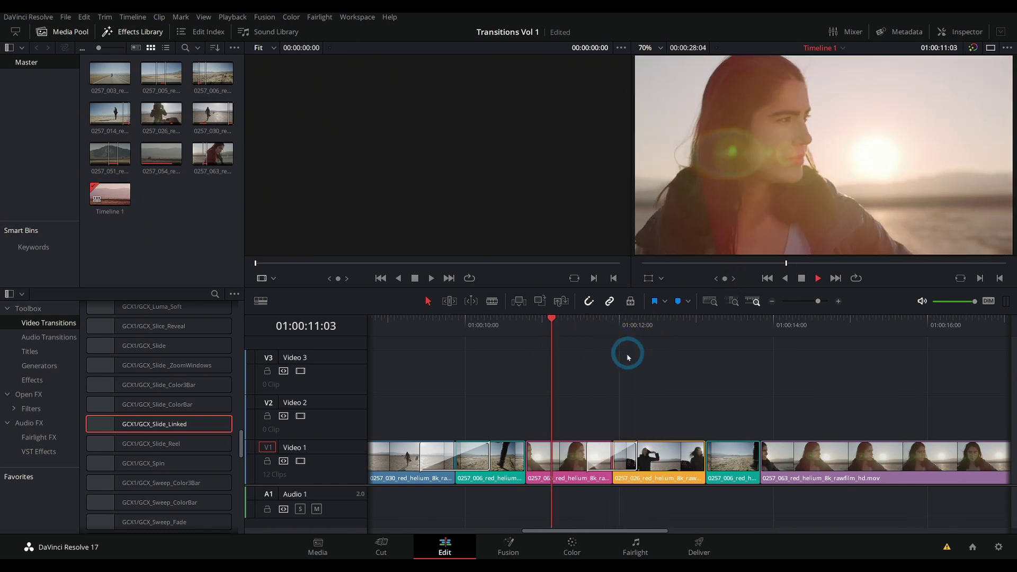
left_click(567, 340)
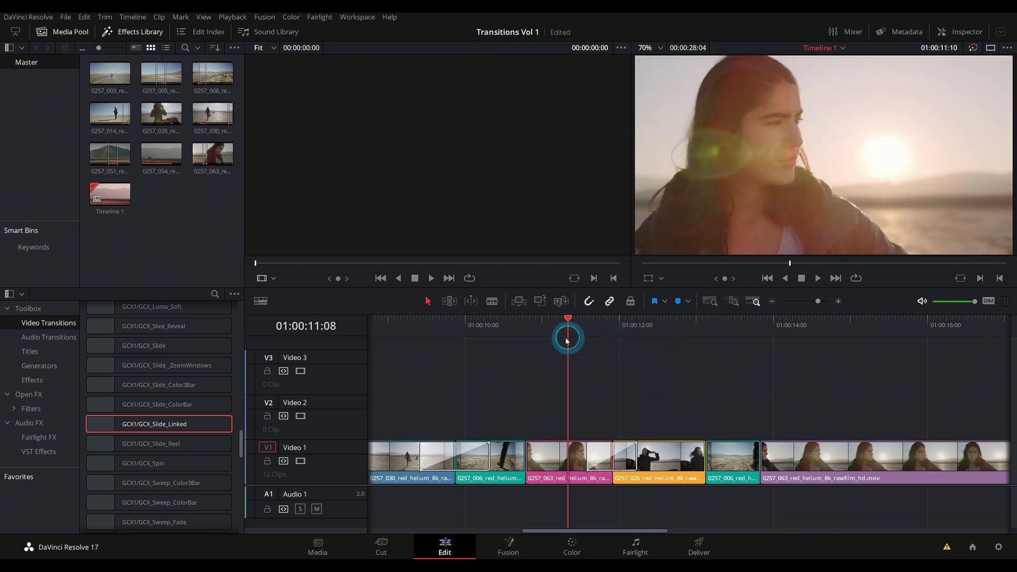
key("space")
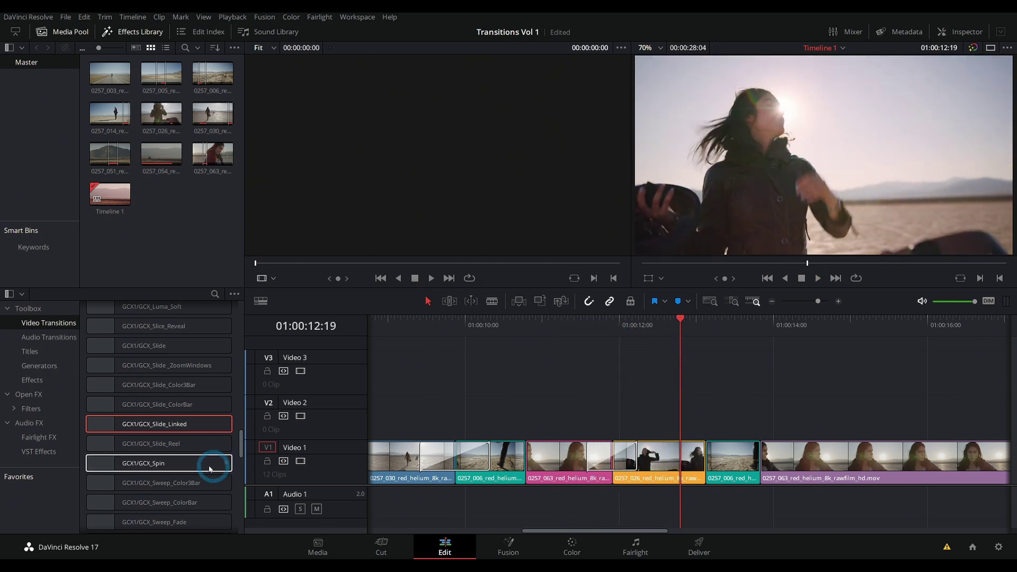
left_click_drag(210, 468, 703, 451)
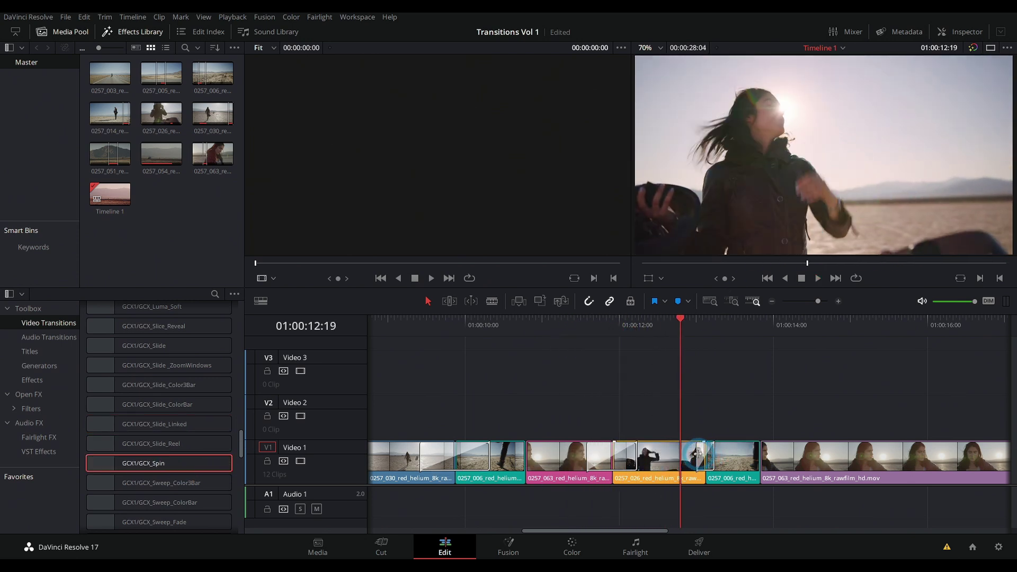
Preview the GCX_Spin transition between clips 026 and 006 twice from its start.
left_click(670, 324)
key("space")
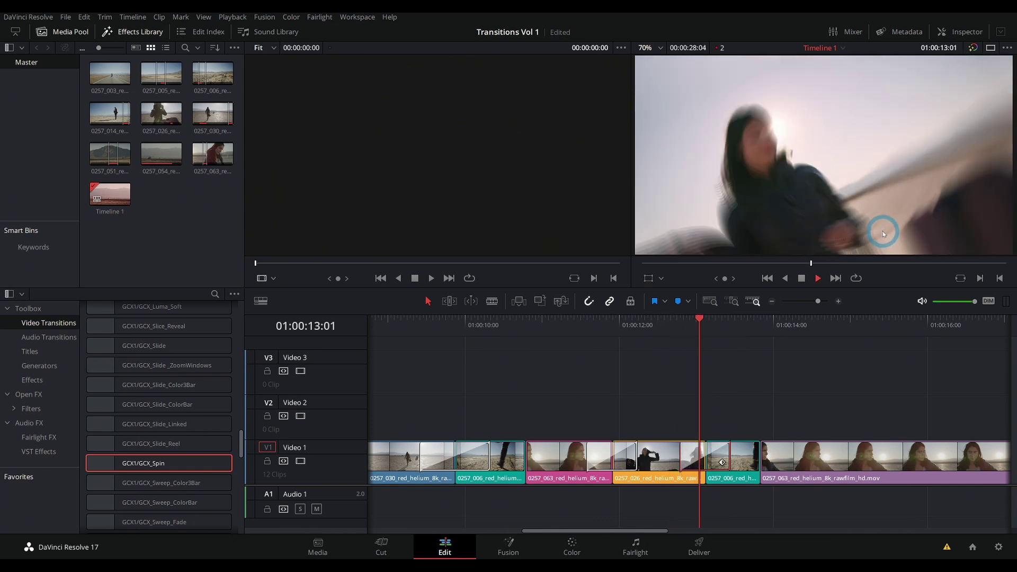
left_click(678, 333)
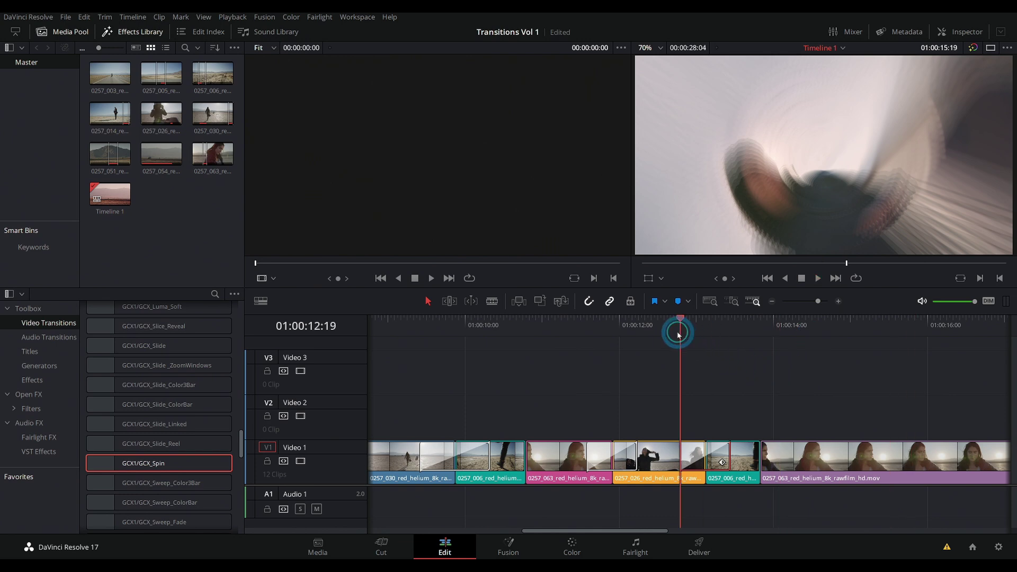
key("space")
left_click(680, 327)
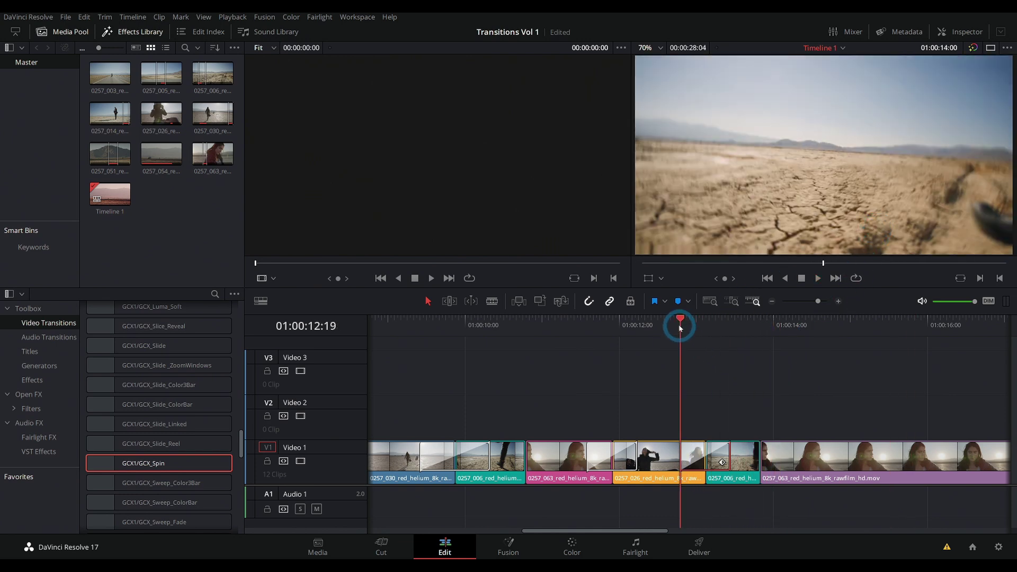
key("space")
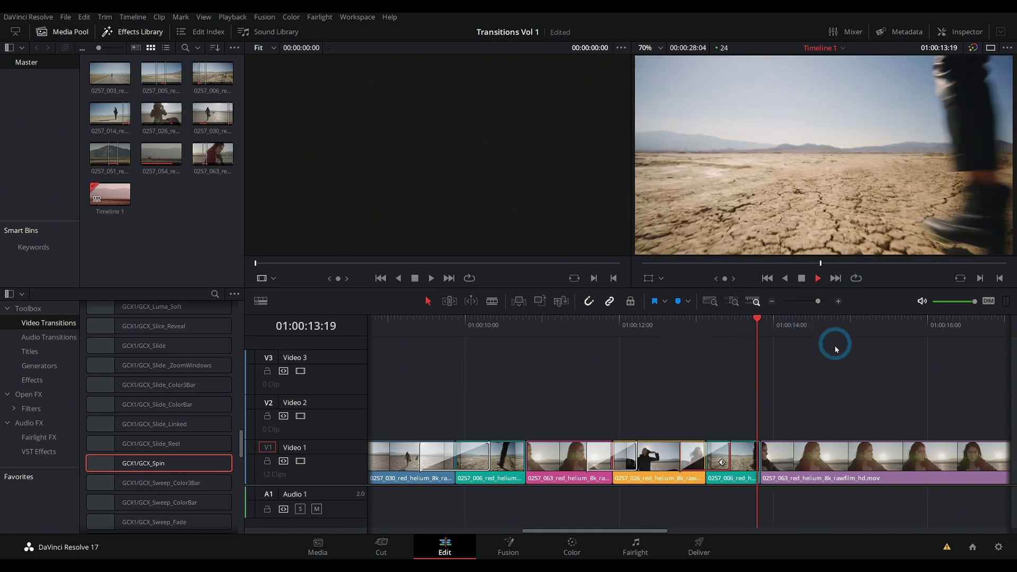
key("space")
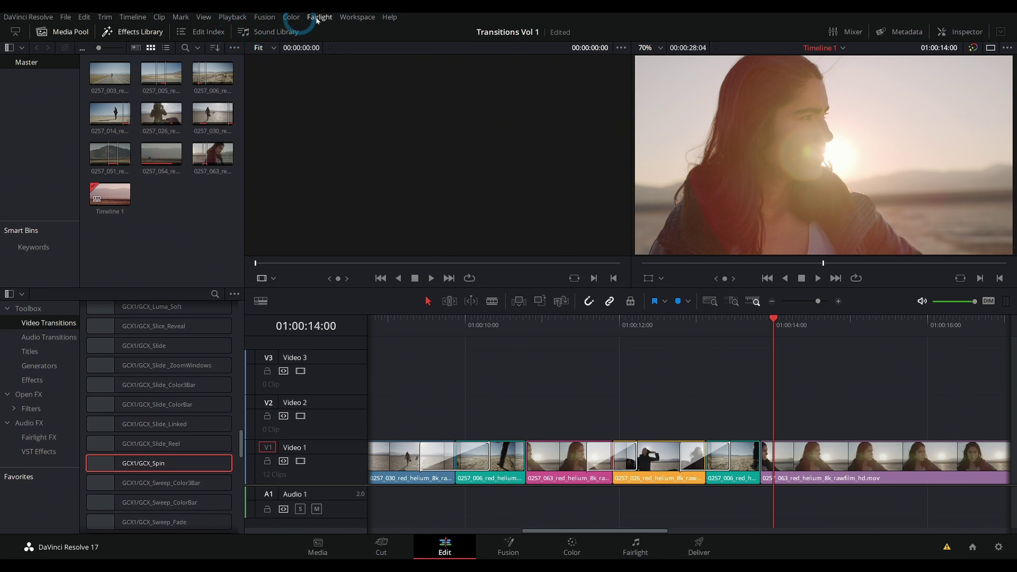
Set Playback > Render Cache to Smart and return the playhead to the first transition.
left_click(233, 17)
mouse_move(253, 69)
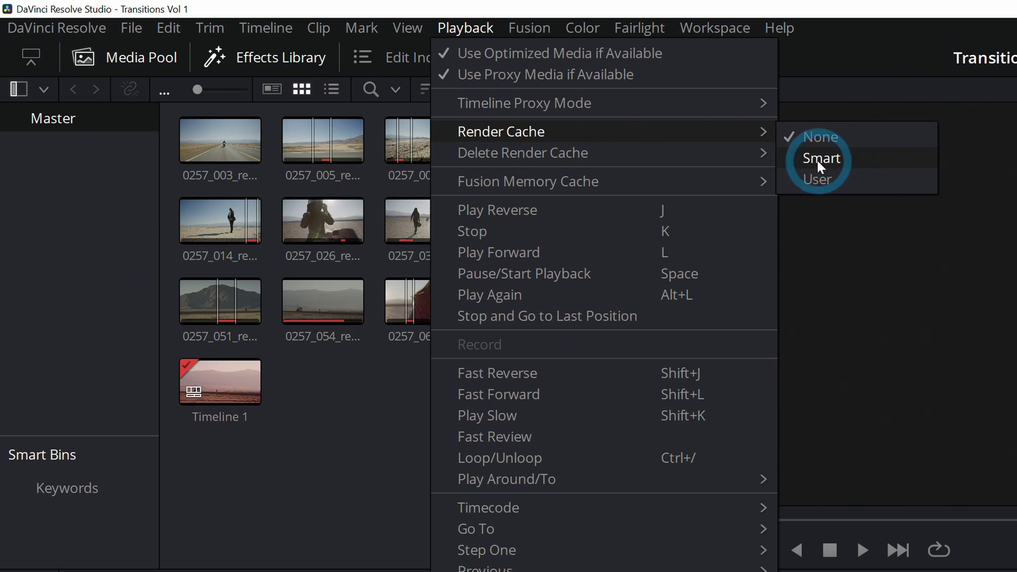
left_click(796, 157)
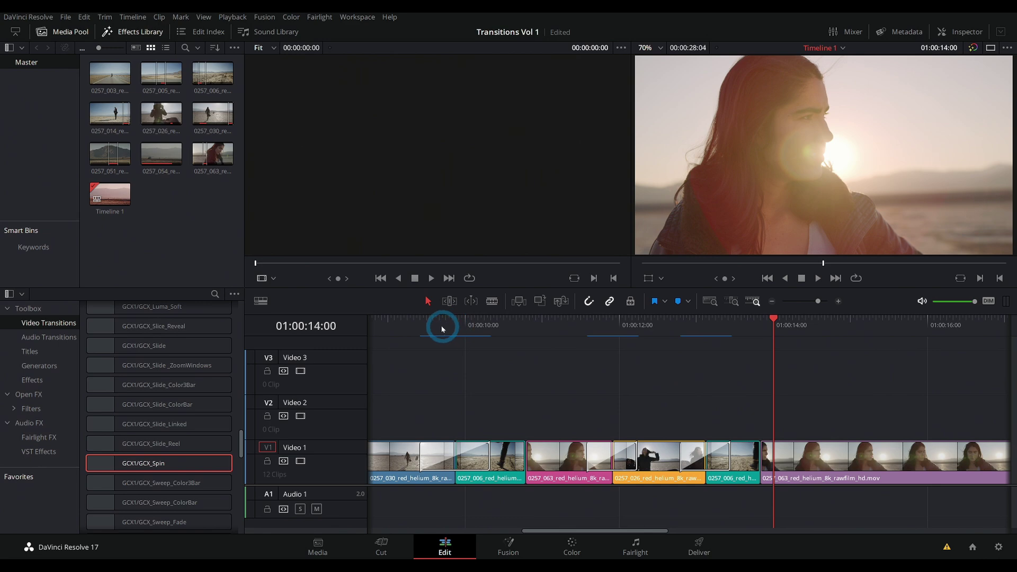
left_click(405, 333)
Play the cached timeline, then add GCX_Sweep_Fade between clips 006 and 063 and preview it.
key("space")
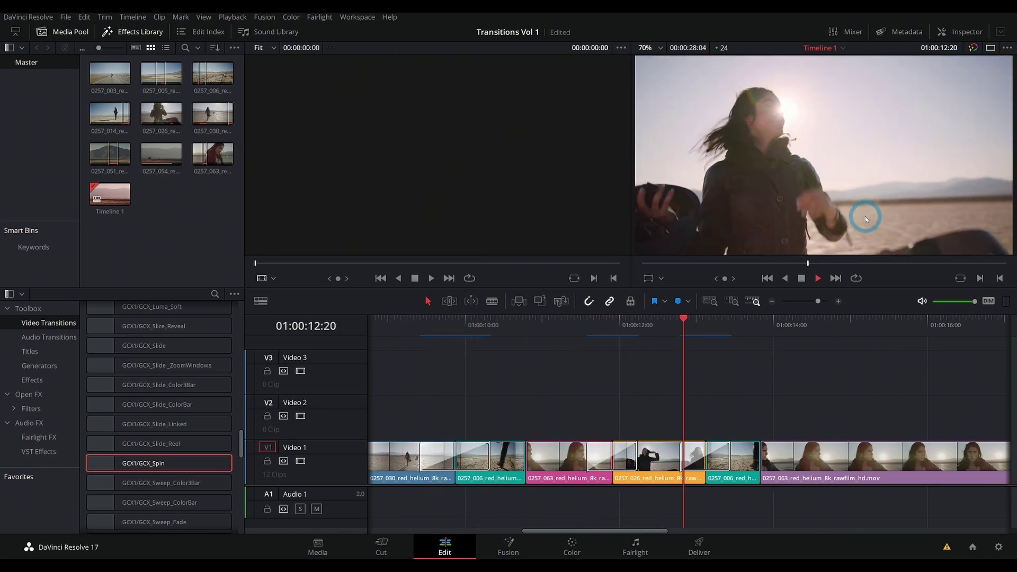
key("space")
scroll(794, 356, "up", 4)
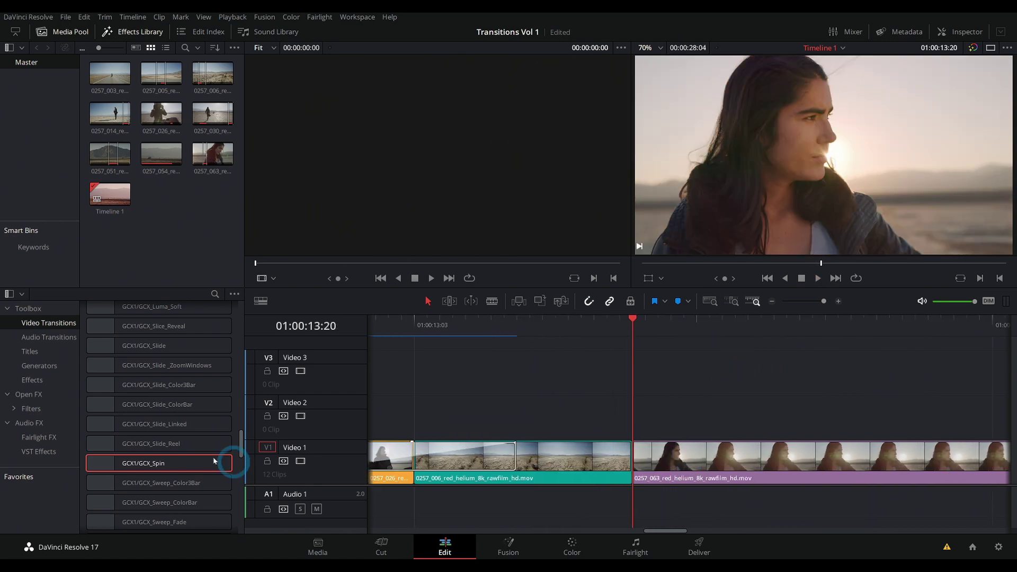
scroll(170, 449, "down", 2)
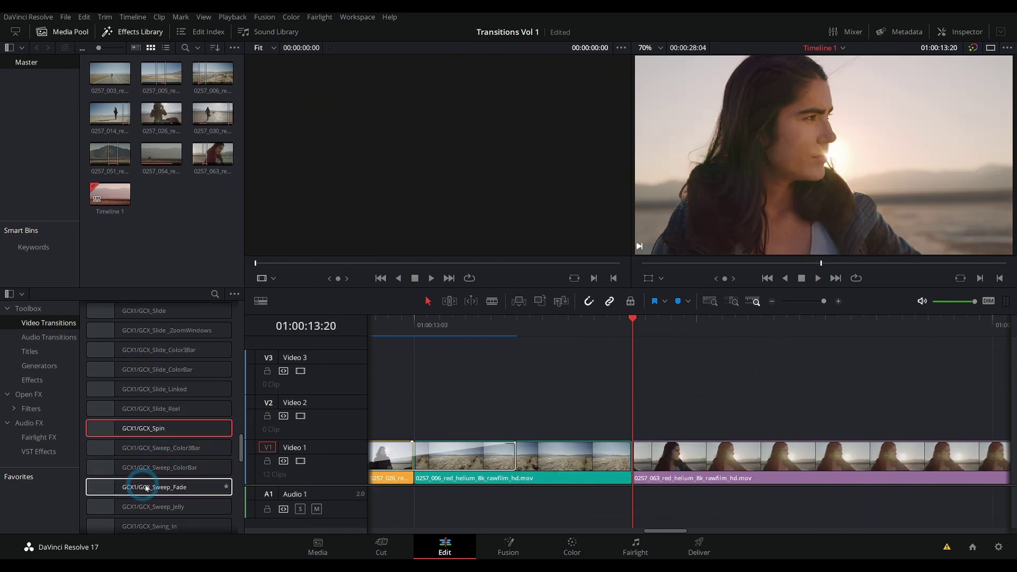
left_click_drag(134, 488, 633, 457)
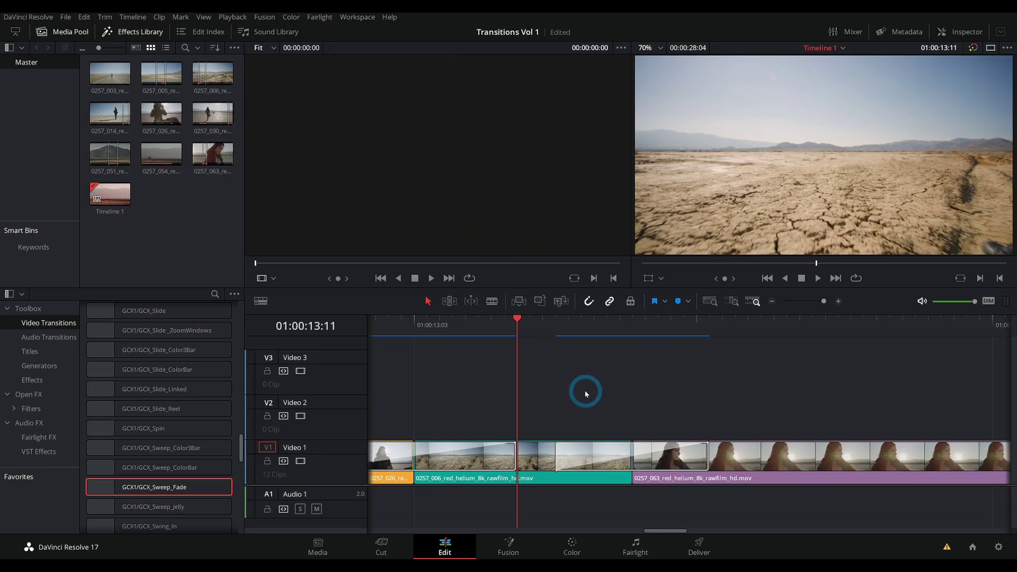
key("space")
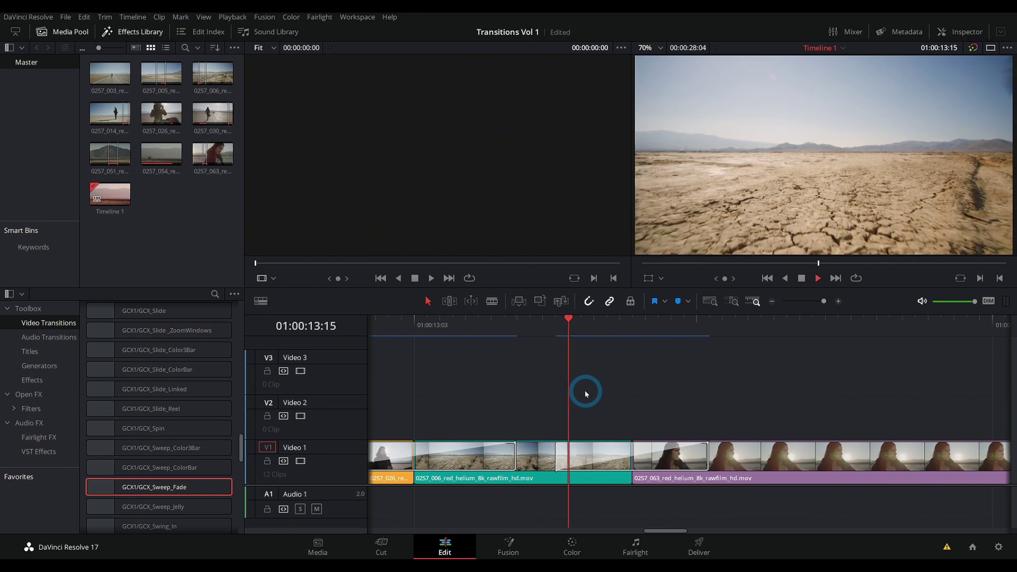
Zoom out, set the playhead to 01:00:13:20, magnify twice, and open Project Settings.
key("shift+z")
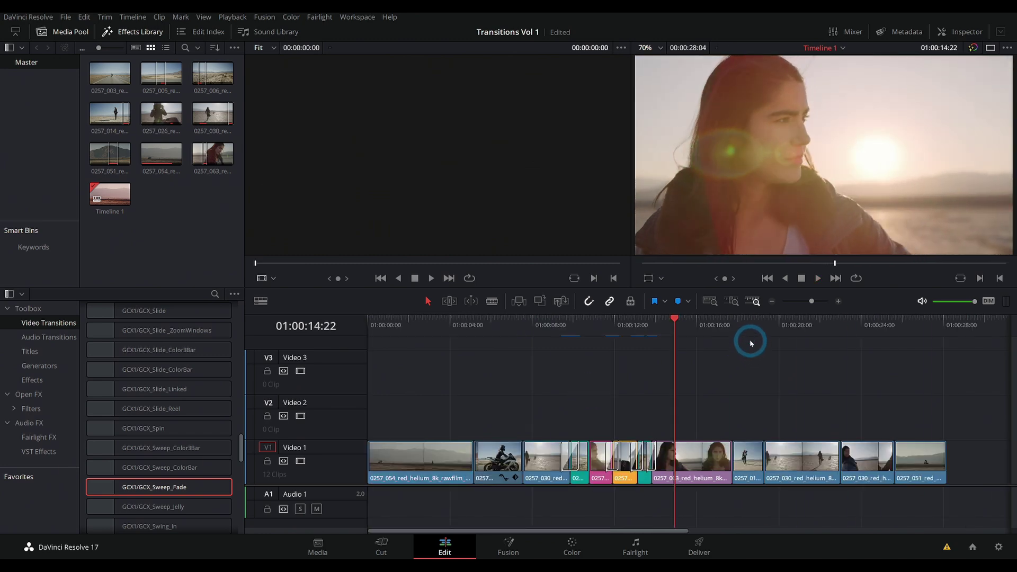
left_click(652, 321)
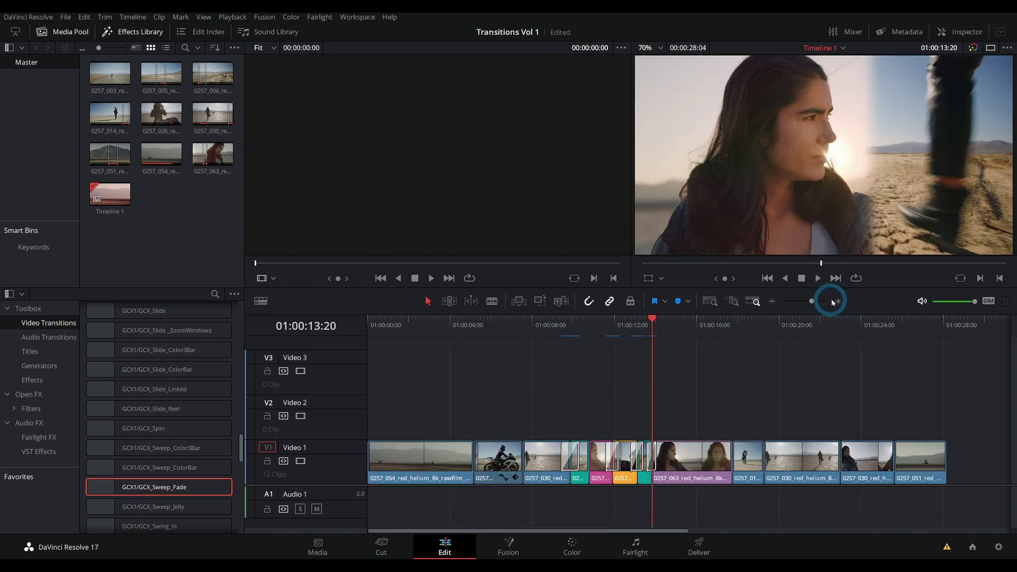
left_click(838, 301)
left_click(838, 301)
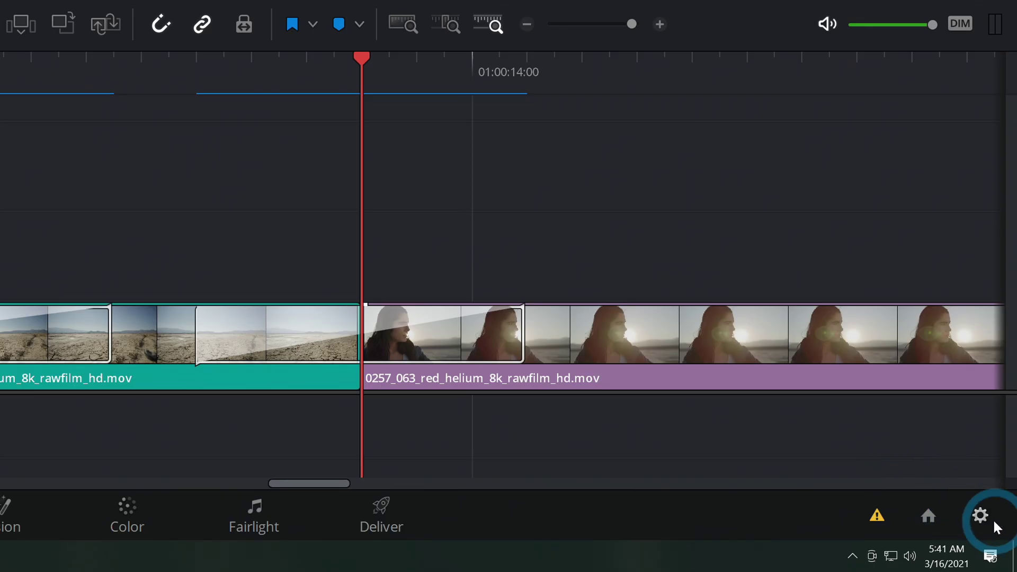
left_click(986, 517)
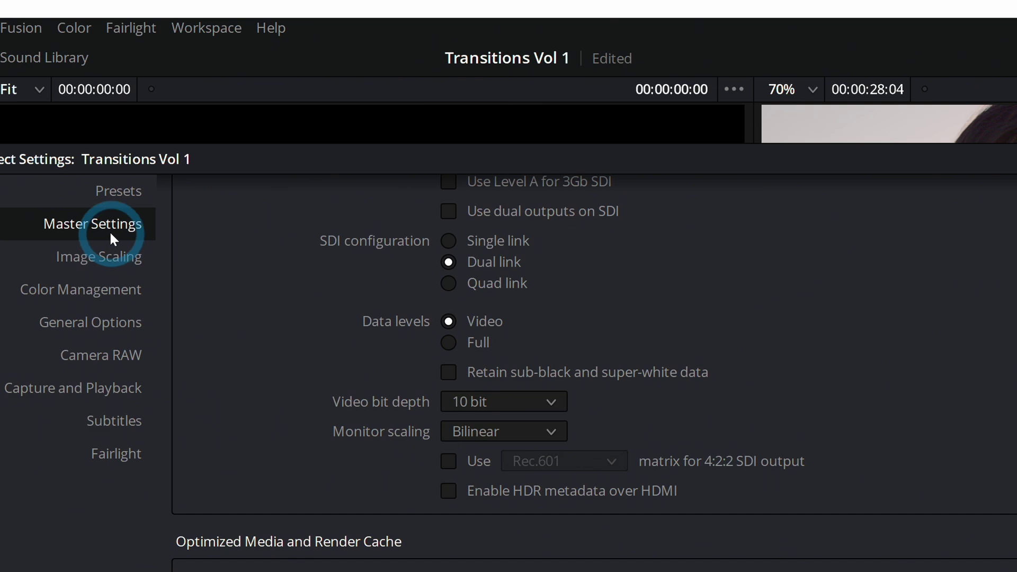
Scroll to the render cache settings and enable automatic caching of transitions in user mode.
scroll(300, 417, "down", 5)
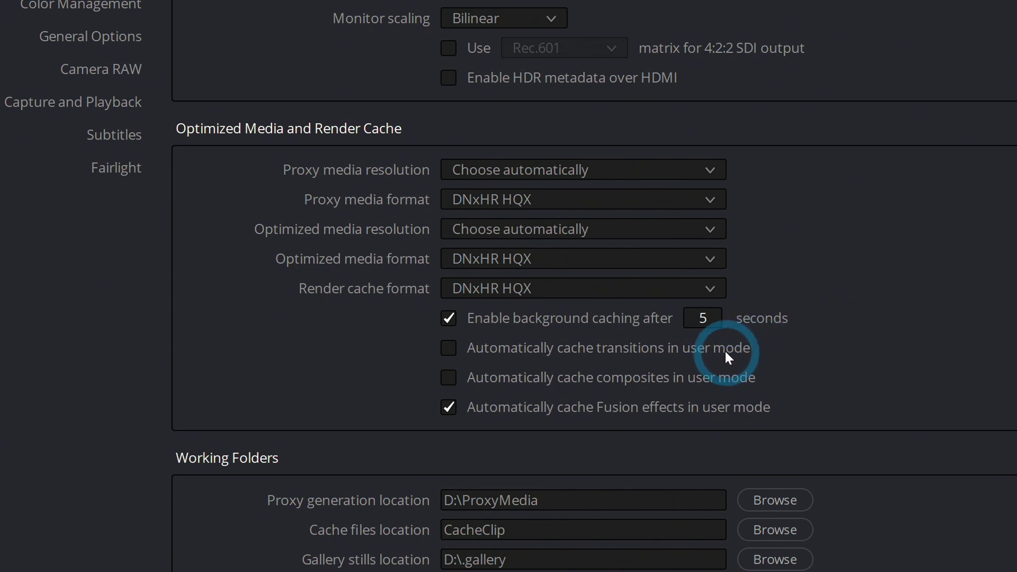
scroll(710, 332, "down", 4)
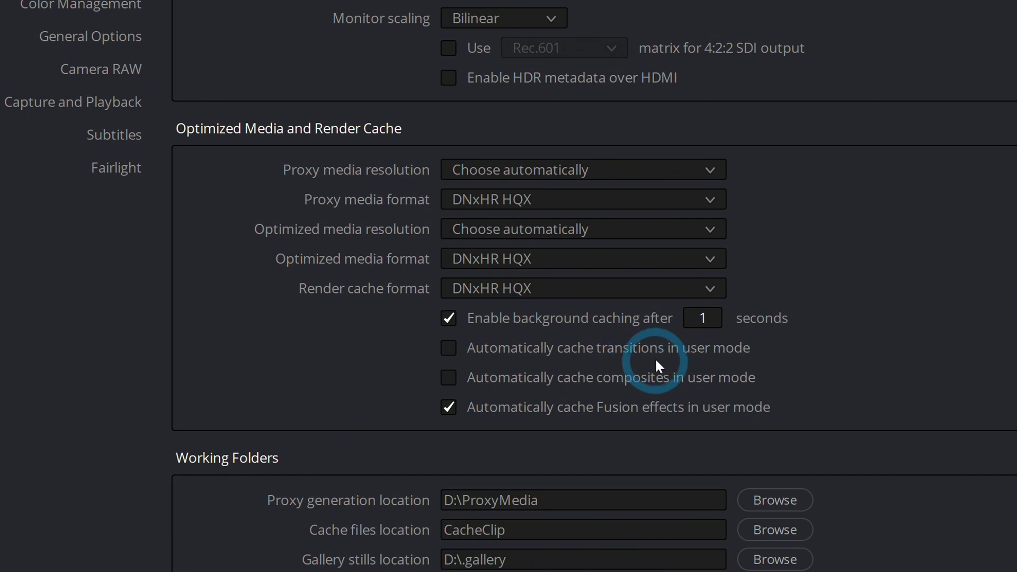
left_click(453, 351)
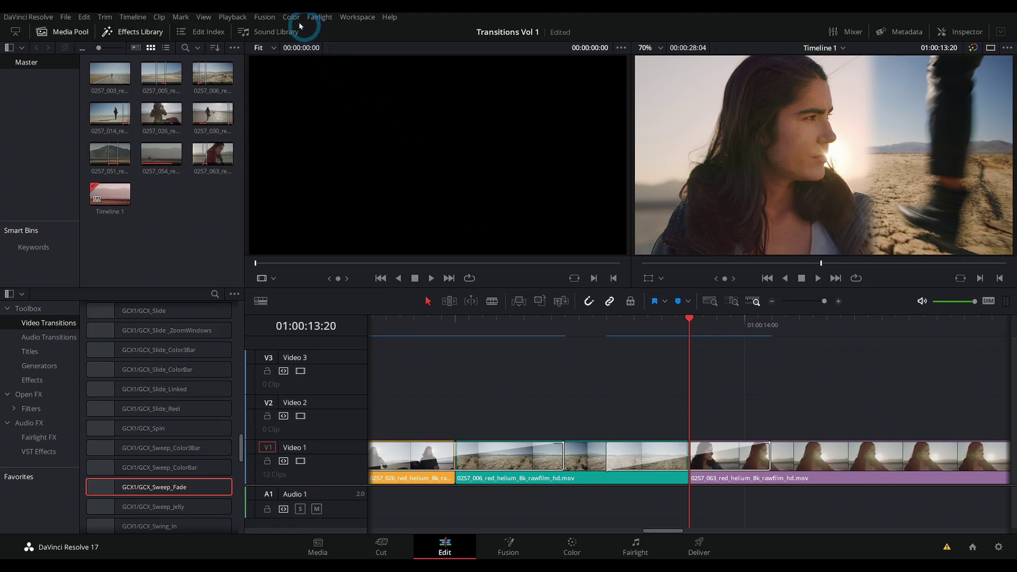
Save the settings, switch render cache to User, and zoom out from 01:00:14:02.
left_click(232, 17)
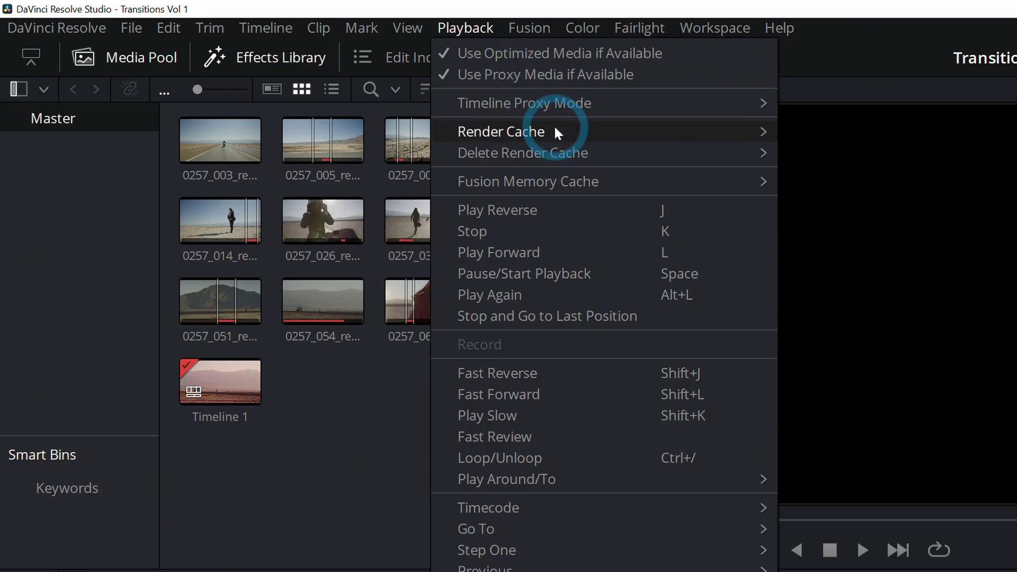
mouse_move(277, 68)
left_click(846, 183)
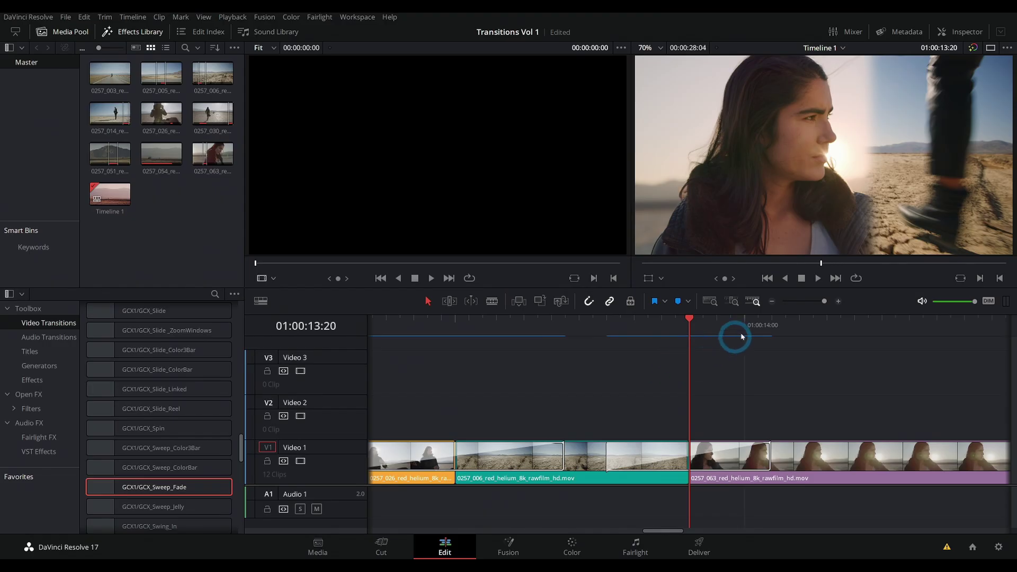
left_click(772, 320)
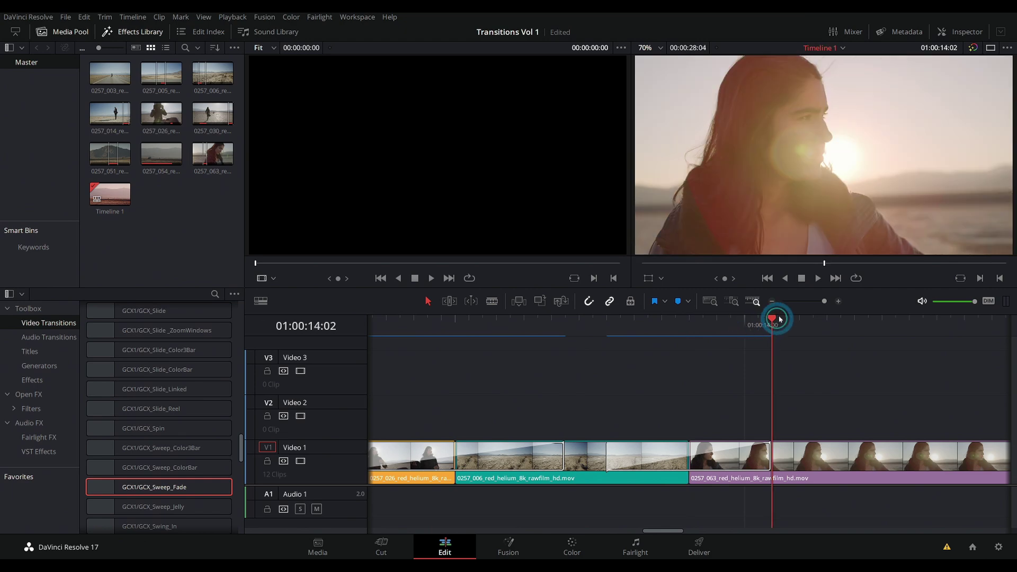
left_click(773, 302)
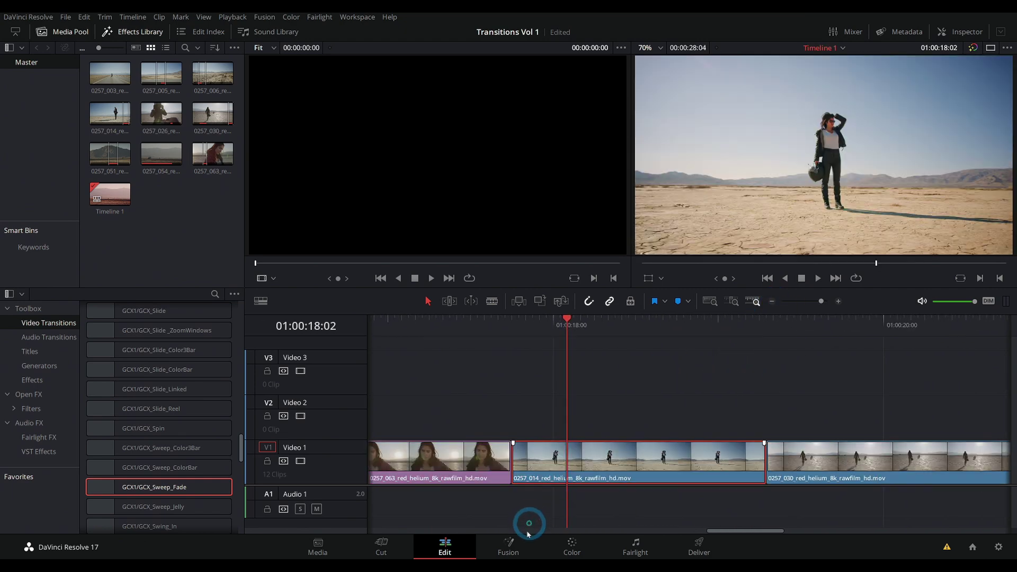
Open clip 0257_014 in Fusion and add a Text node with a merged Blur node.
left_click(517, 546)
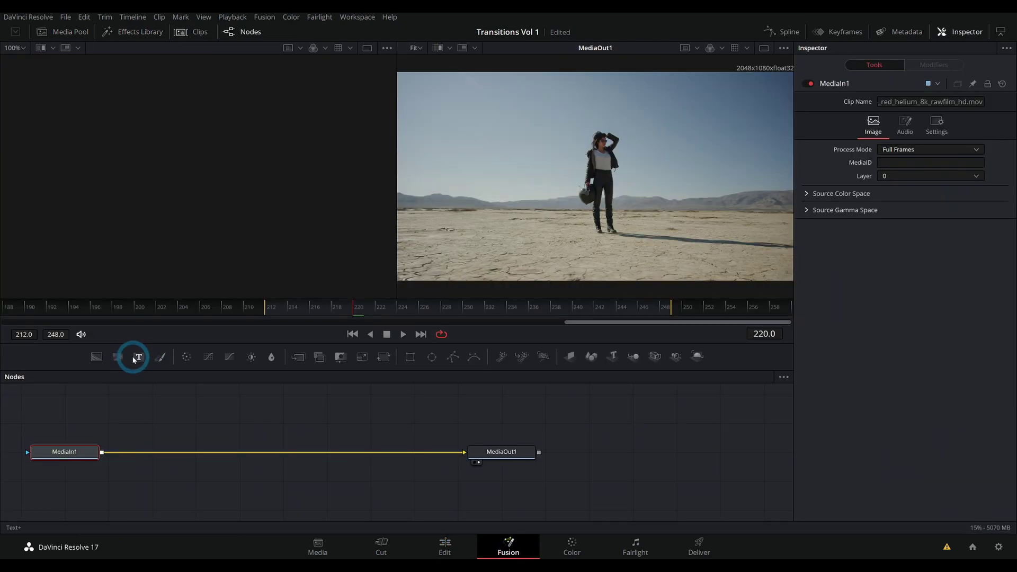
left_click_drag(136, 356, 125, 413)
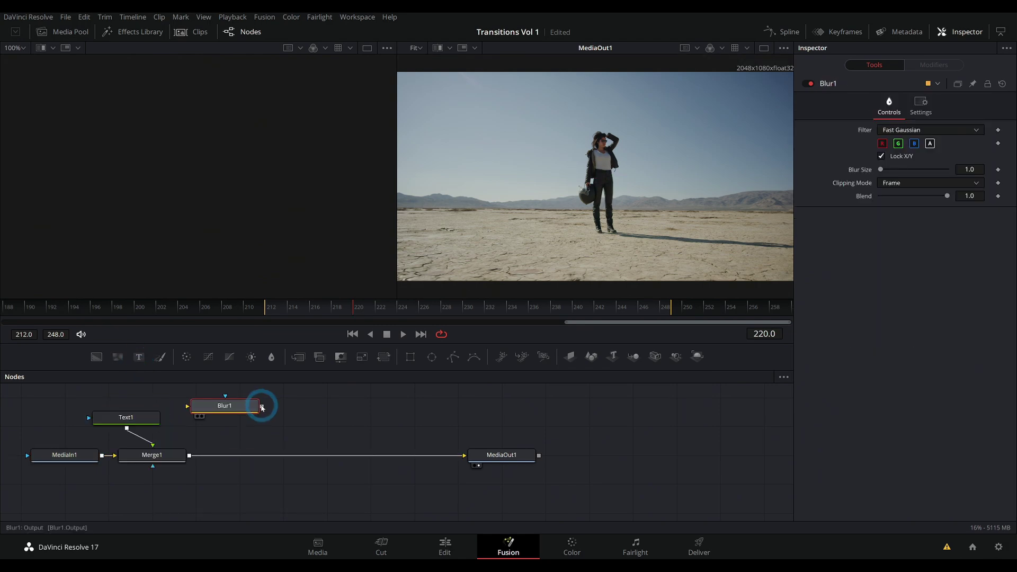
left_click_drag(261, 404, 186, 454)
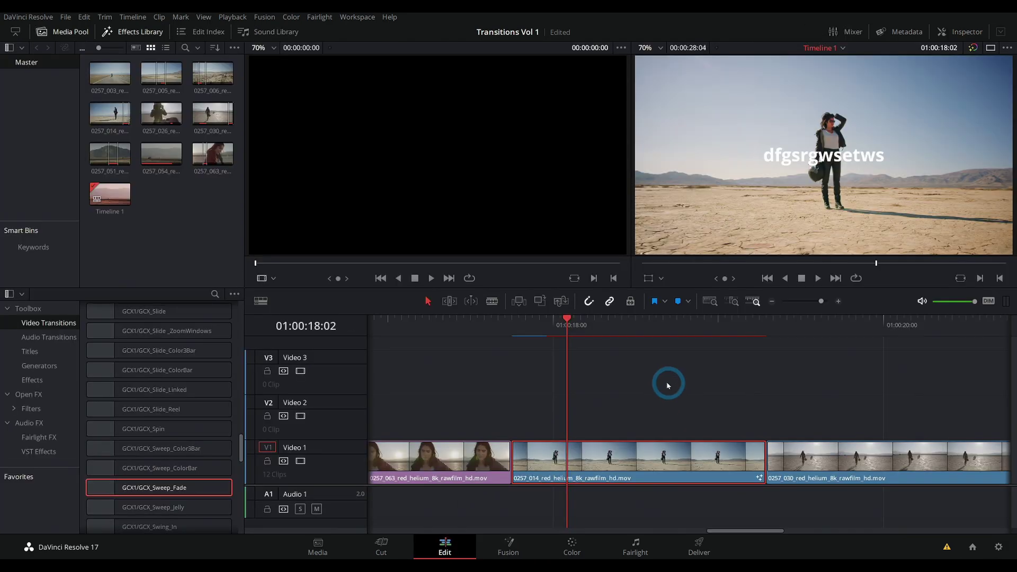
Turn off Fusion output render caching for clip 0257_014 and test playback.
right_click(617, 453)
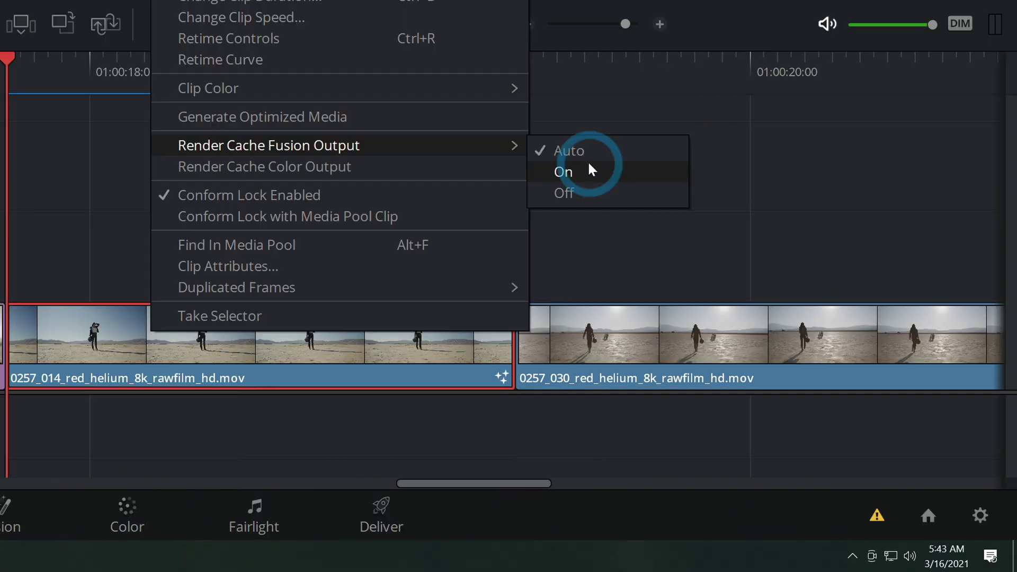
left_click(589, 192)
key("space")
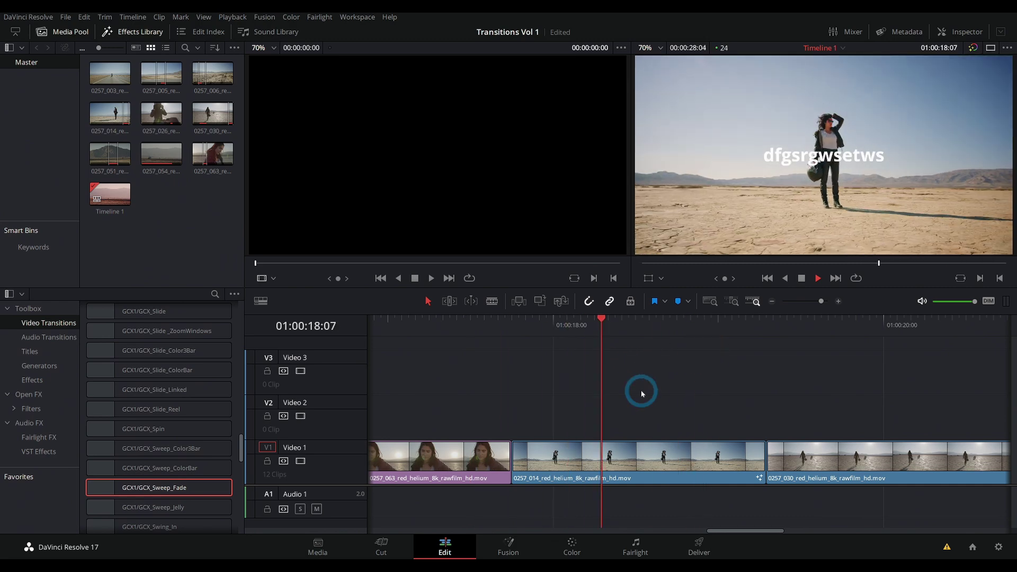
left_click(699, 469)
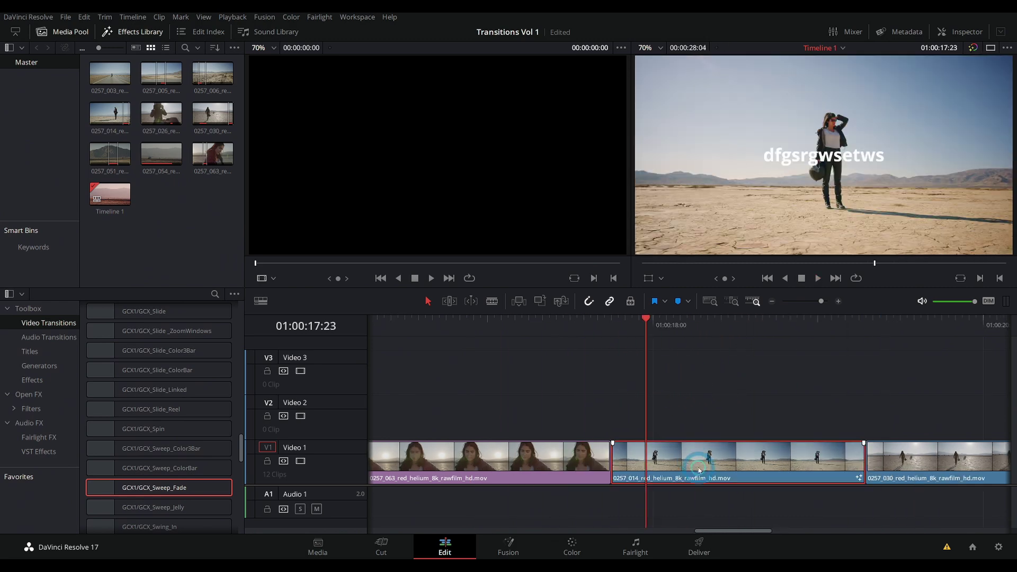
Set clip 0257_014's Render Cache Fusion Output to On, test playback, and zoom out.
right_click(699, 469)
left_click(767, 400)
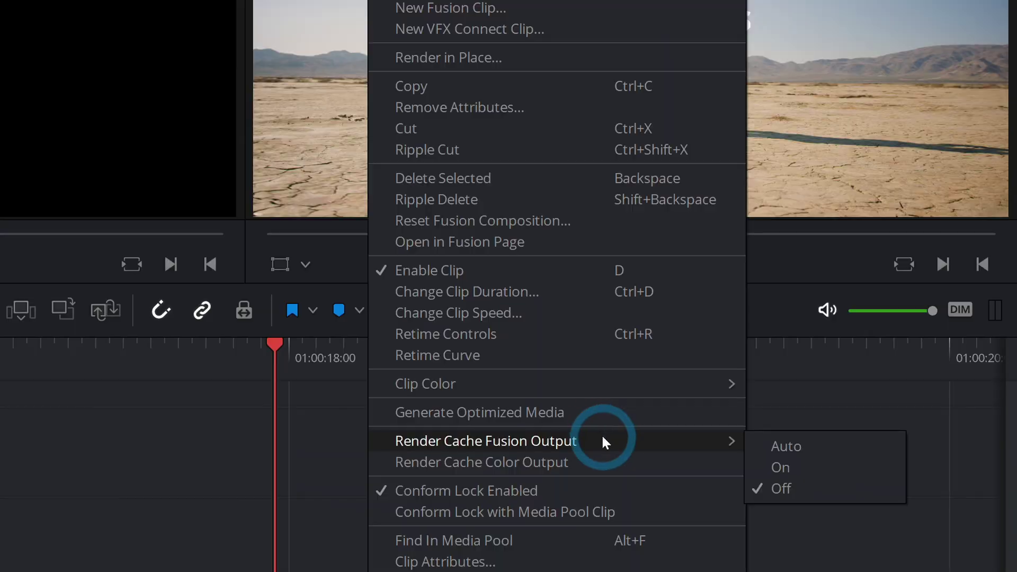
left_click(814, 467)
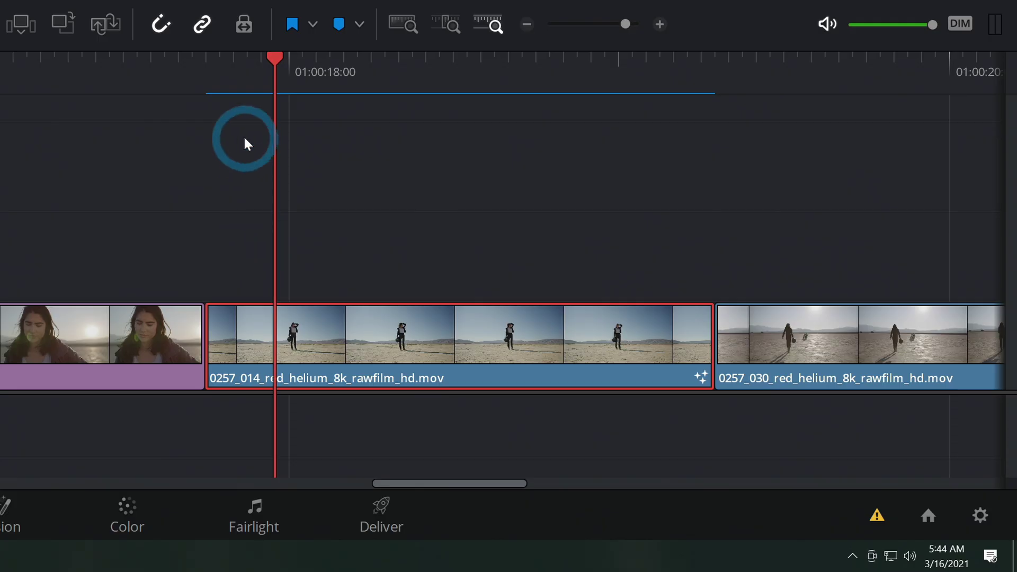
key("space")
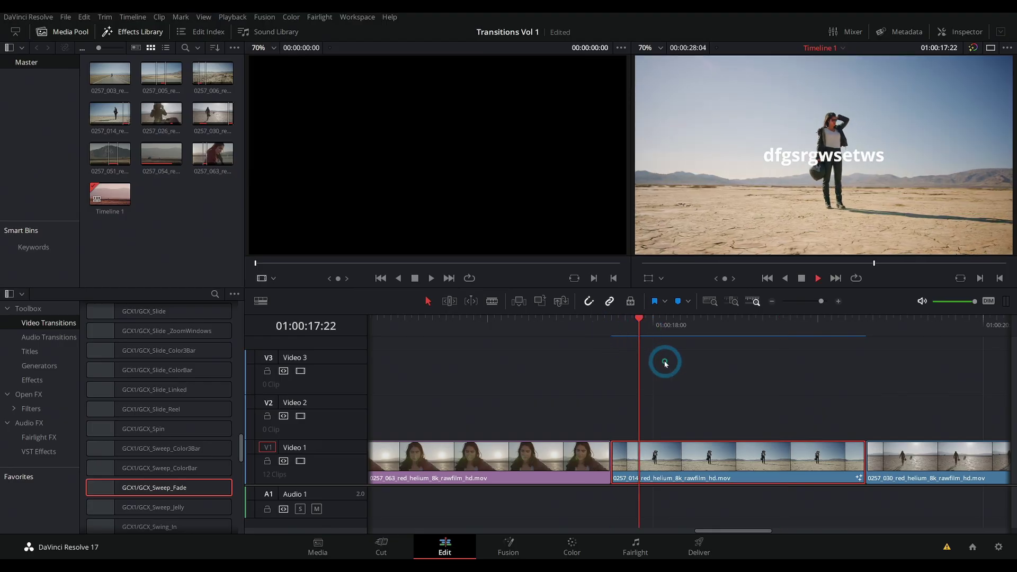
key("space")
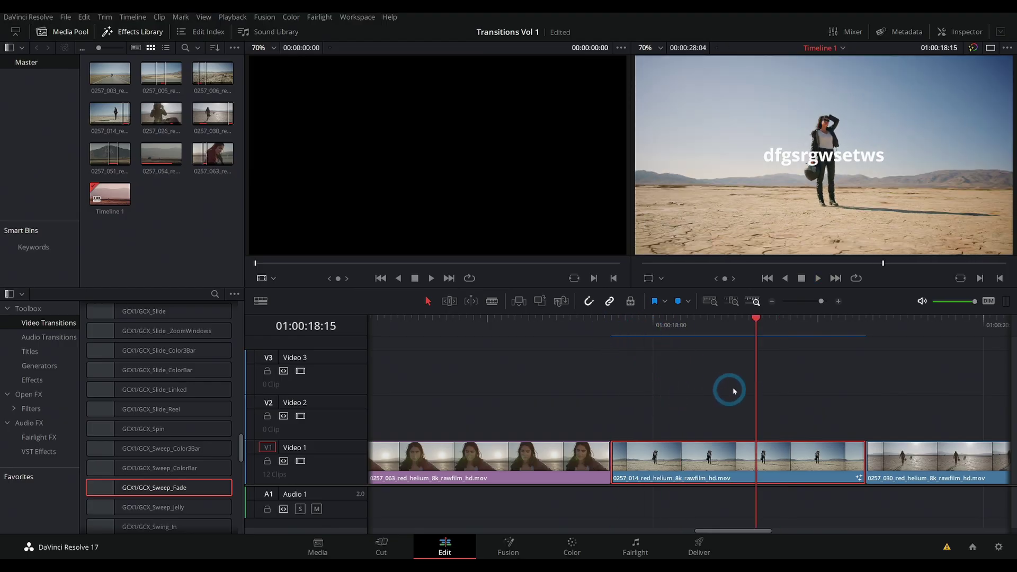
left_click(771, 301)
Adjust the timeline zoom and set the teal clip's transition to End on Edit.
left_click(772, 300)
left_click(839, 301)
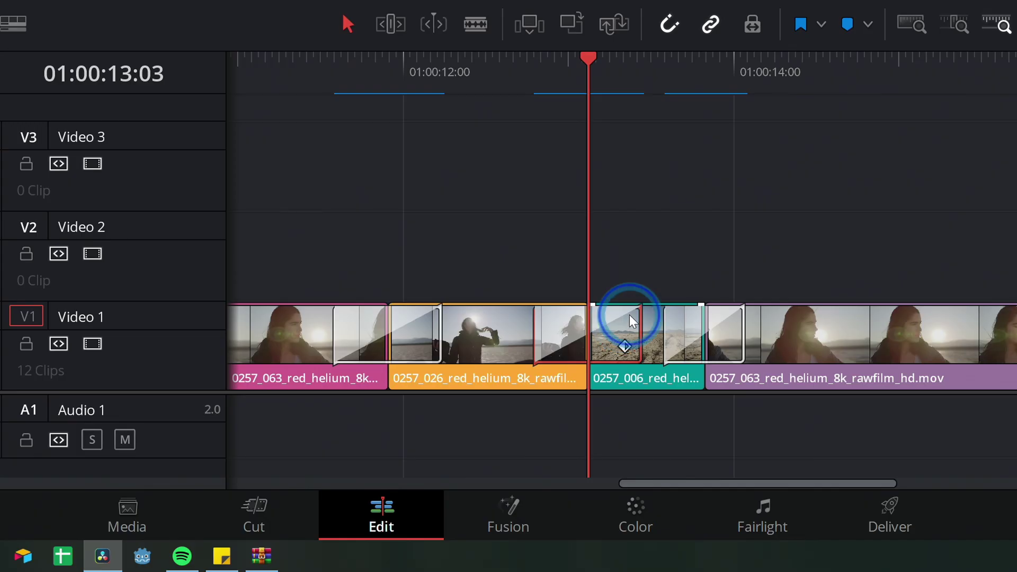
right_click(569, 446)
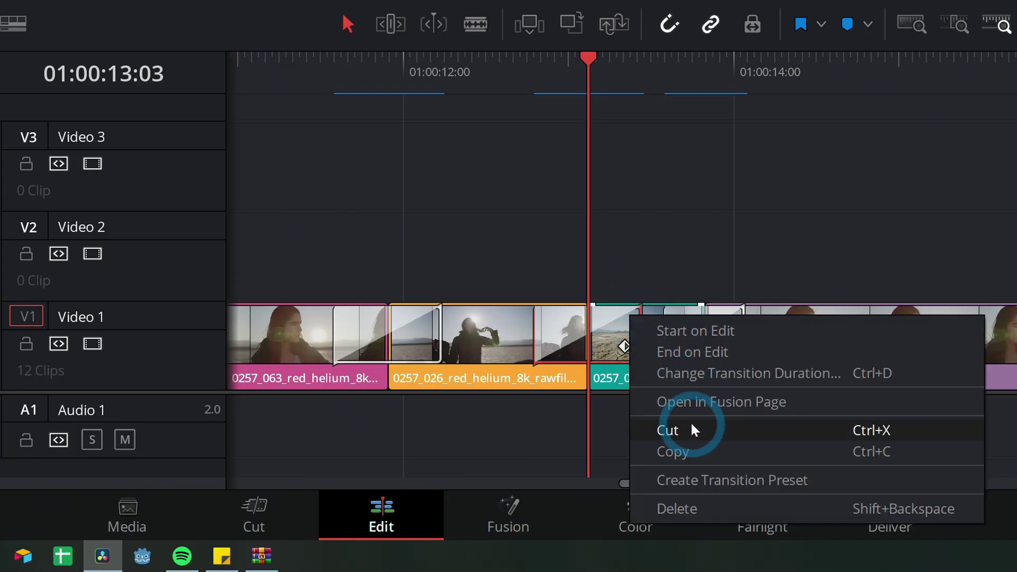
left_click(713, 351)
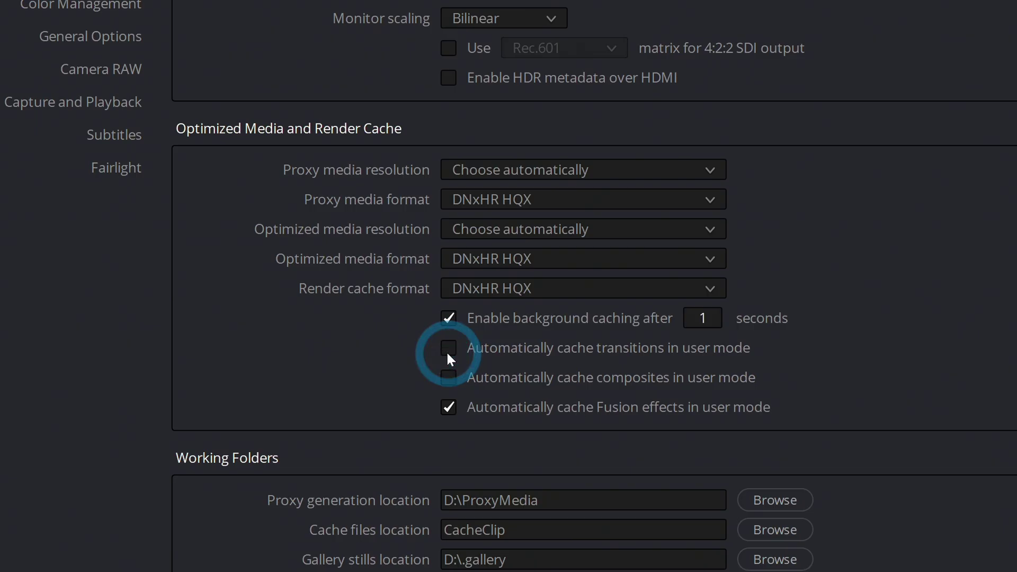
Re-enable automatic transition caching in user mode and set the render cache to Smart.
left_click(448, 348)
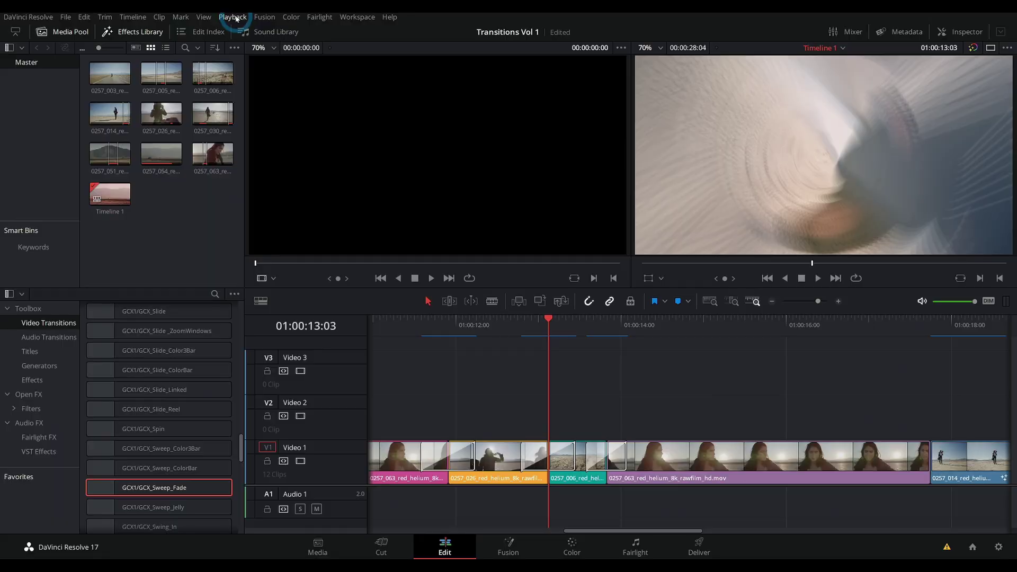
left_click(233, 17)
mouse_move(251, 71)
left_click(418, 74)
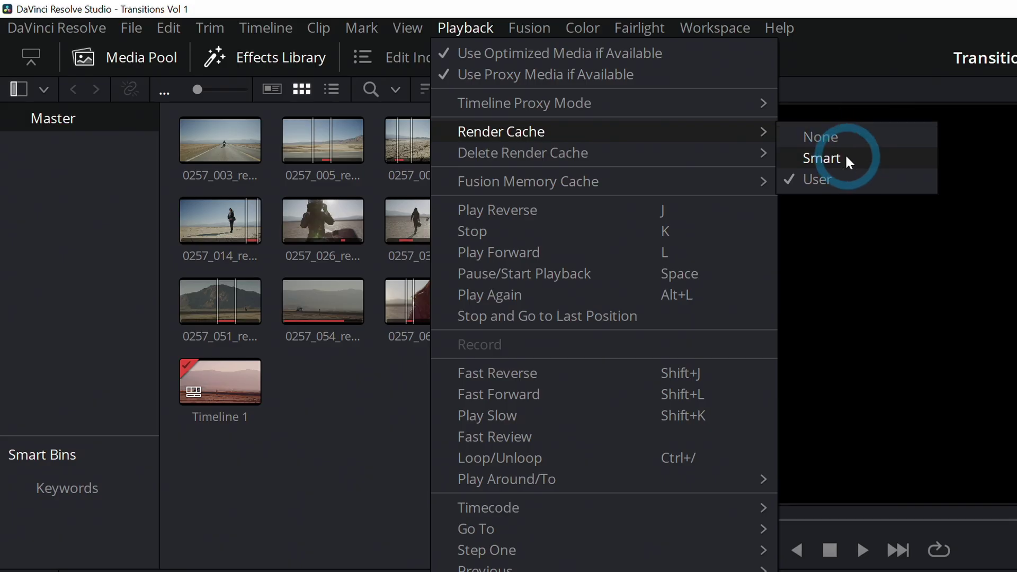
left_click(820, 158)
Play the timeline through to 01:00:15:12 to test smoothness, then zoom out.
key("space")
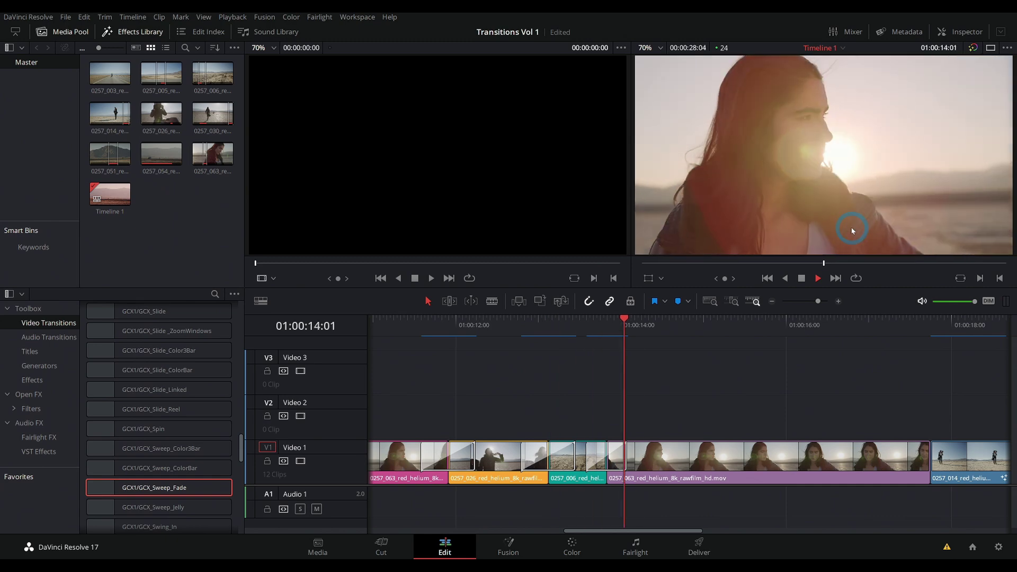
key("space")
left_click(771, 301)
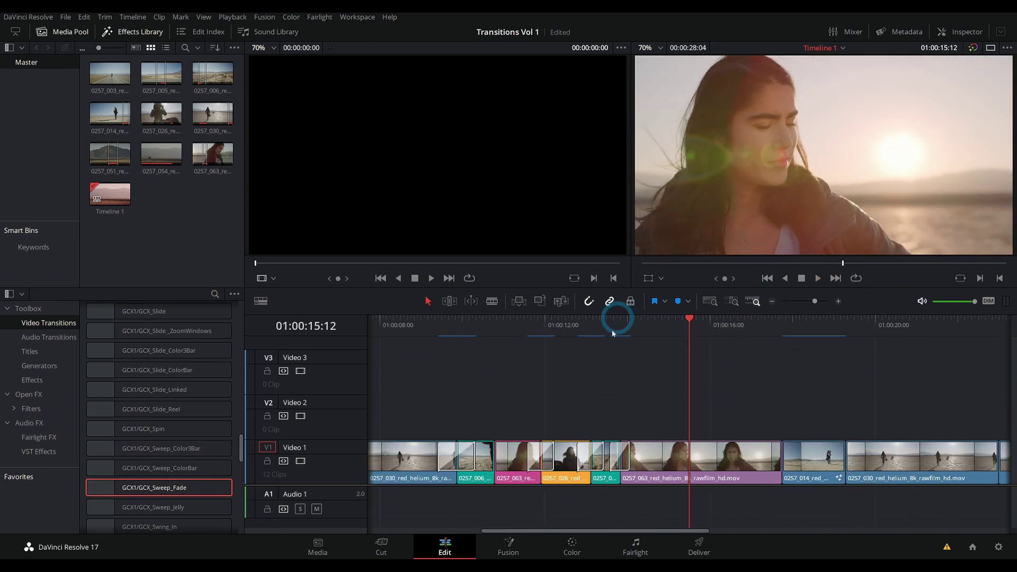